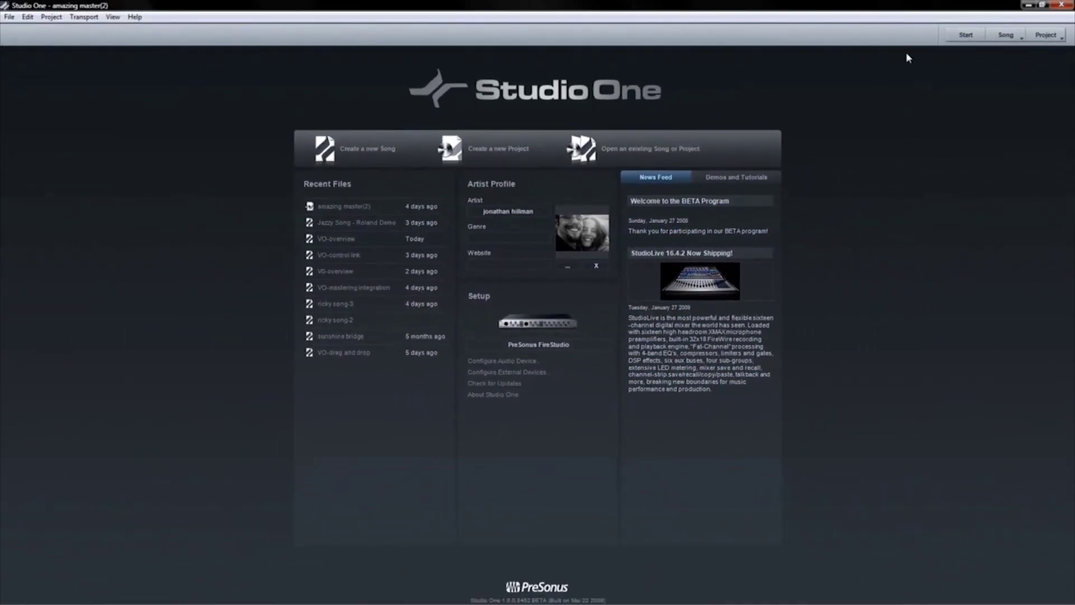
- Switch from the Start page to the song, then to the mastering Project page
{"action": "left_click", "coordinate": [1005, 37]}
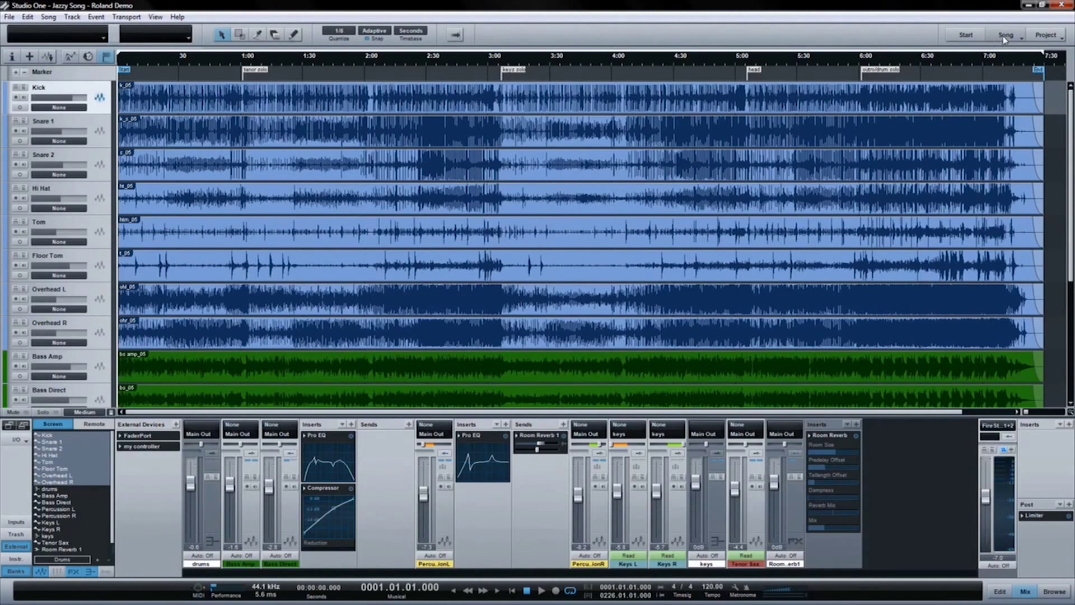
{"action": "left_click", "coordinate": [1047, 35]}
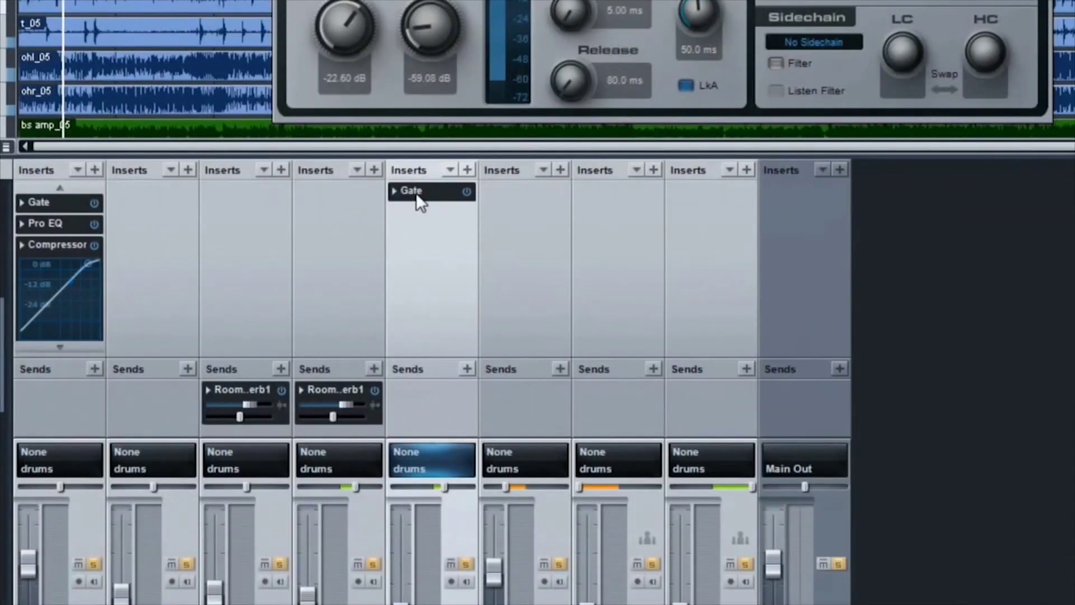
- Copy the Gate insert onto the next channel and drop 'vocal fx chain' onto a mixer channel
{"action": "left_click", "coordinate": [329, 265]}
{"action": "left_click_drag", "start_coordinate": [422, 196], "coordinate": [519, 188]}
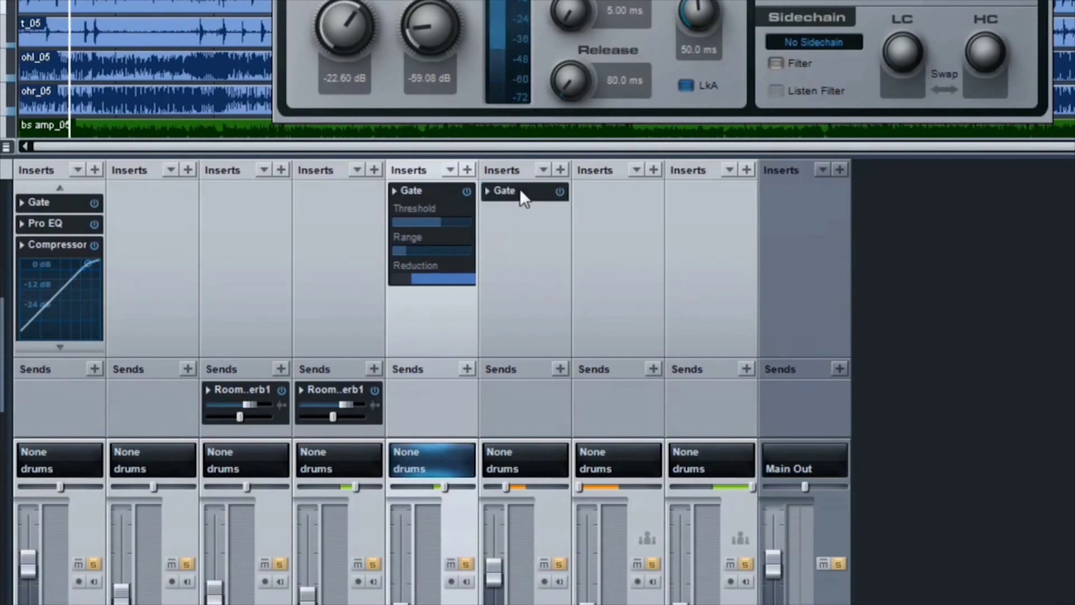
{"action": "left_click", "coordinate": [523, 191]}
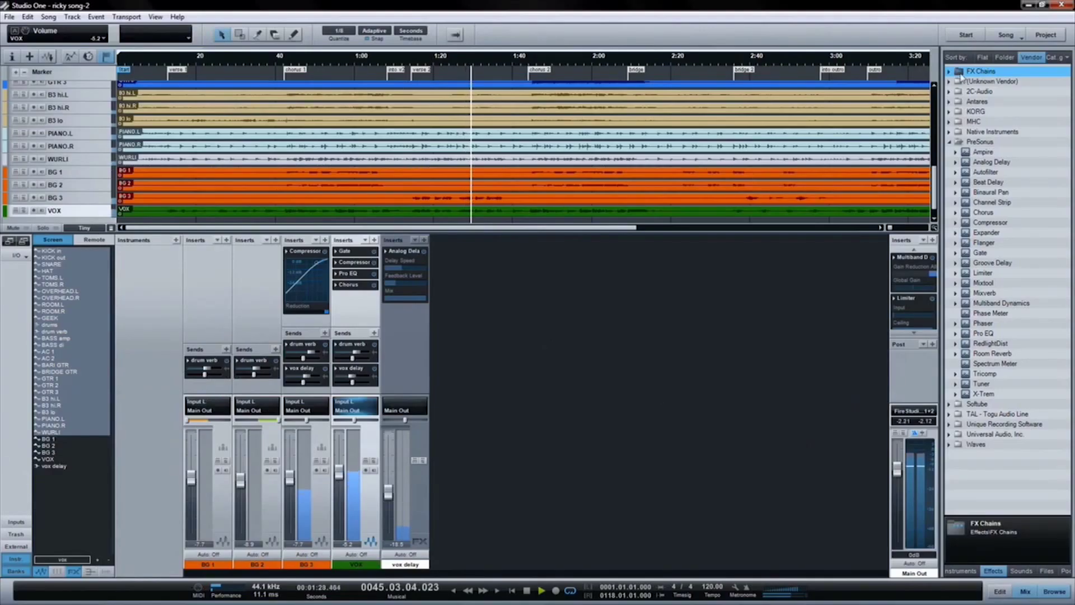
{"action": "left_click", "coordinate": [949, 71]}
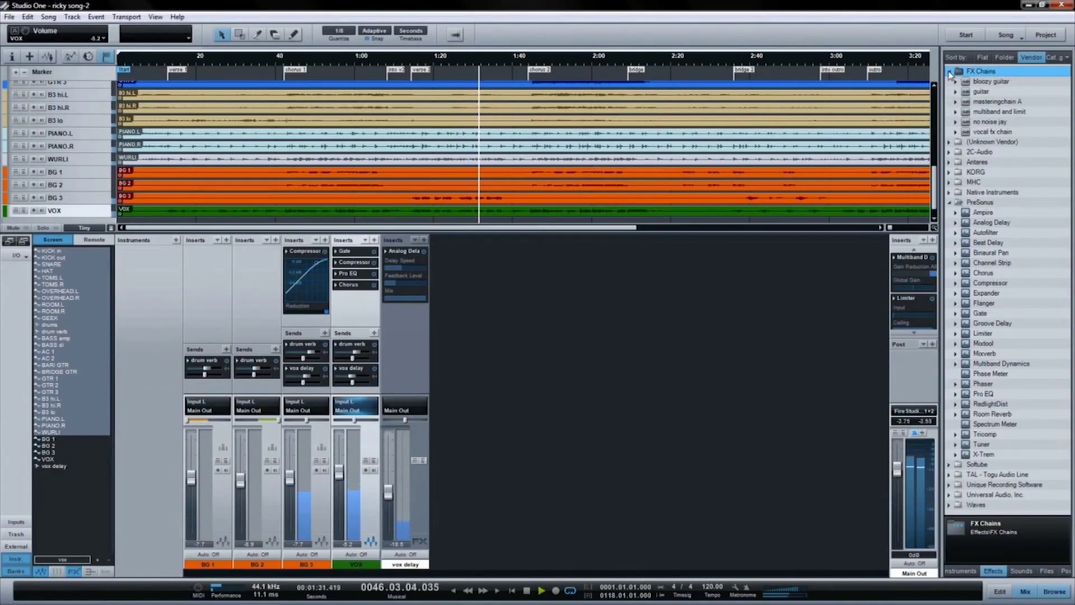
{"action": "left_click_drag", "start_coordinate": [977, 132], "coordinate": [302, 302]}
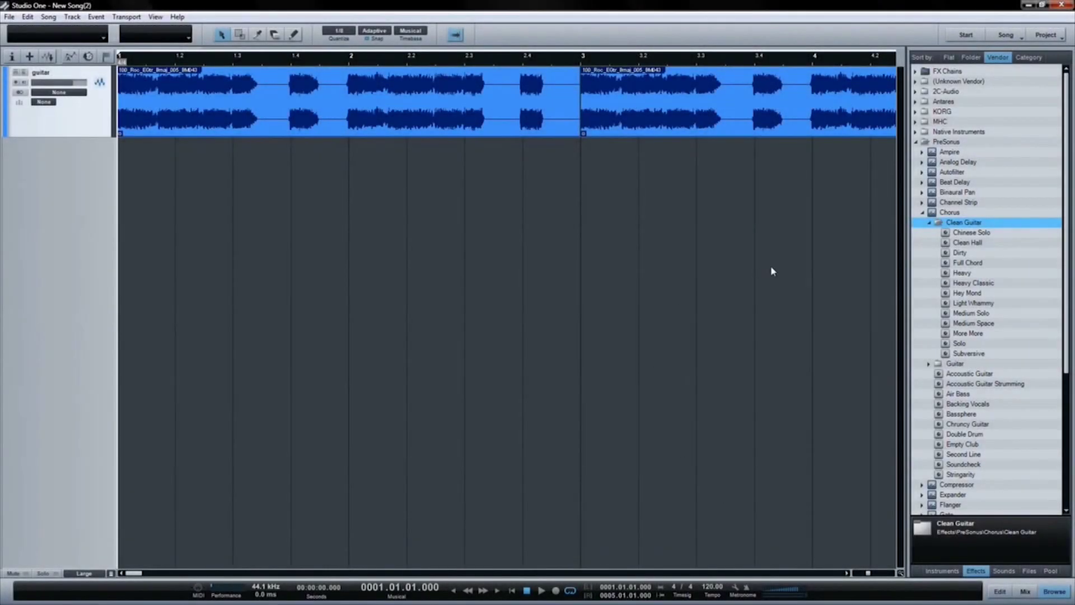
- Apply Chorus Heavy to the guitar, add a Presence Accoustic Nylon track, and place the drum loop at bar 1
{"action": "left_click_drag", "start_coordinate": [961, 273], "coordinate": [396, 94]}
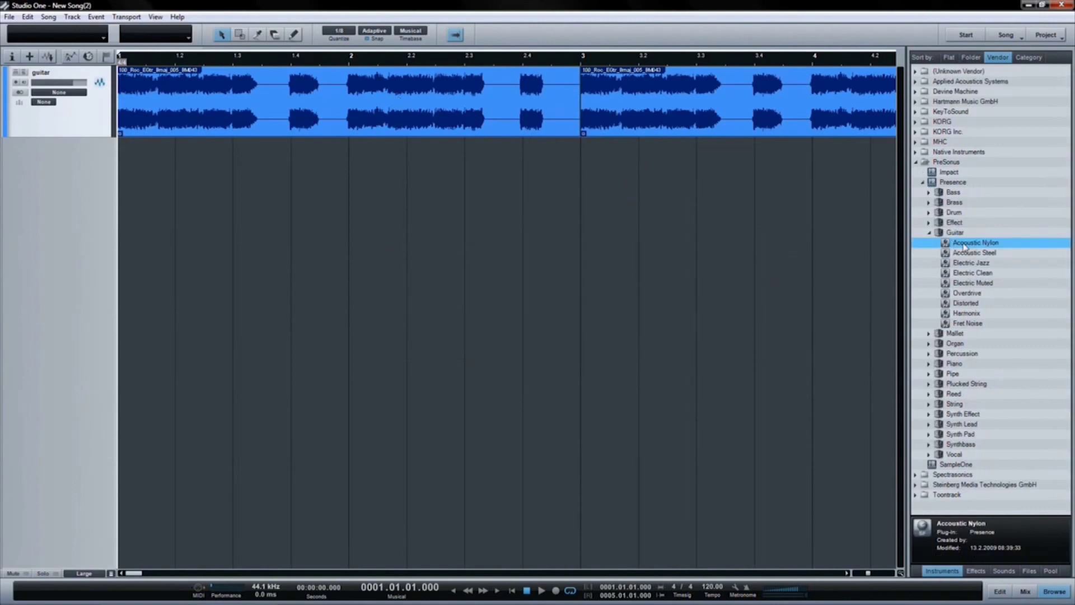
{"action": "left_click_drag", "start_coordinate": [958, 245], "coordinate": [632, 264]}
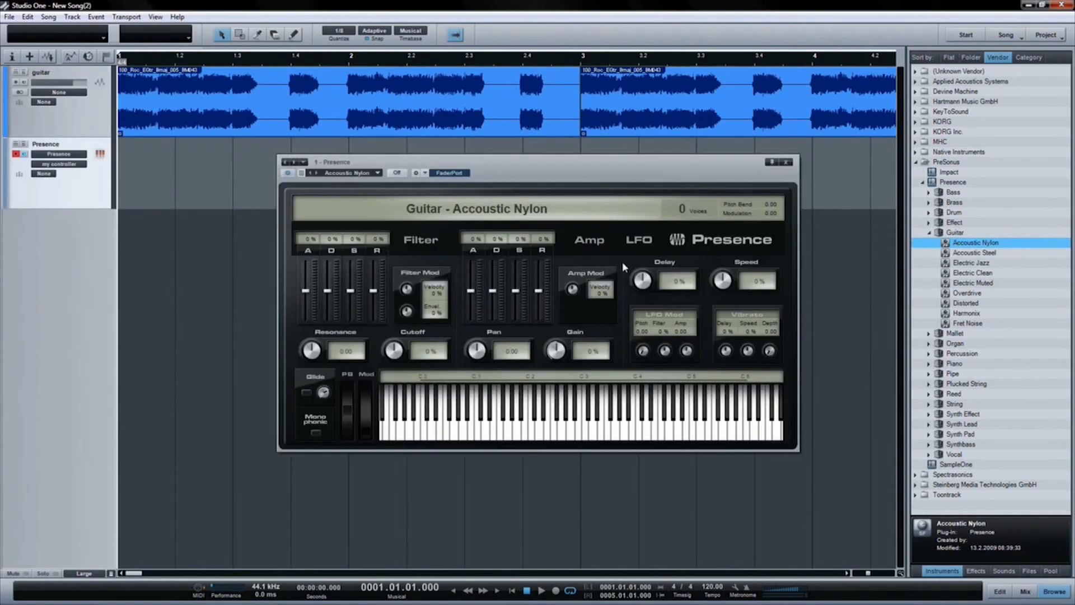
{"action": "left_click", "coordinate": [789, 159]}
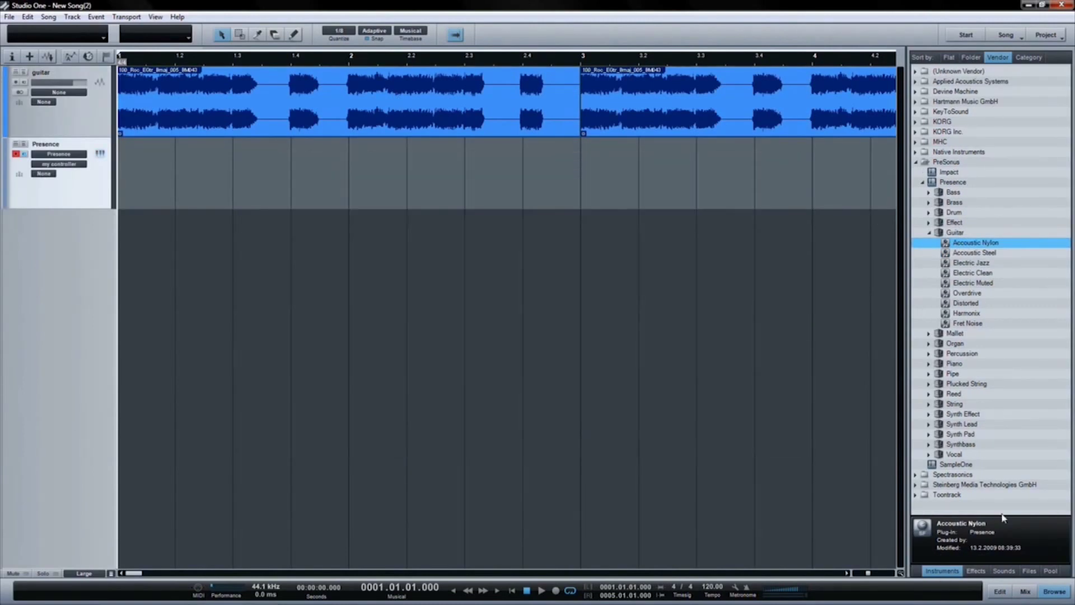
{"action": "left_click", "coordinate": [1030, 571]}
{"action": "left_click_drag", "start_coordinate": [970, 335], "coordinate": [125, 298]}
- Duplicate the drum clip with D, deselect the clips, and zoom the arrangement out with Shift+F
{"action": "key", "text": "d"}
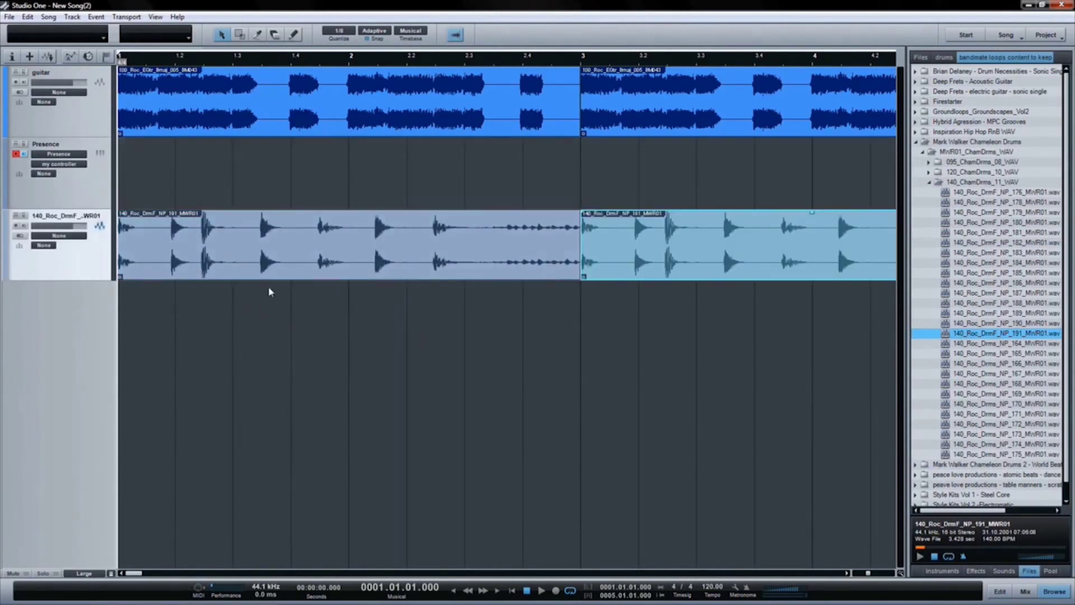
{"action": "left_click", "coordinate": [346, 338]}
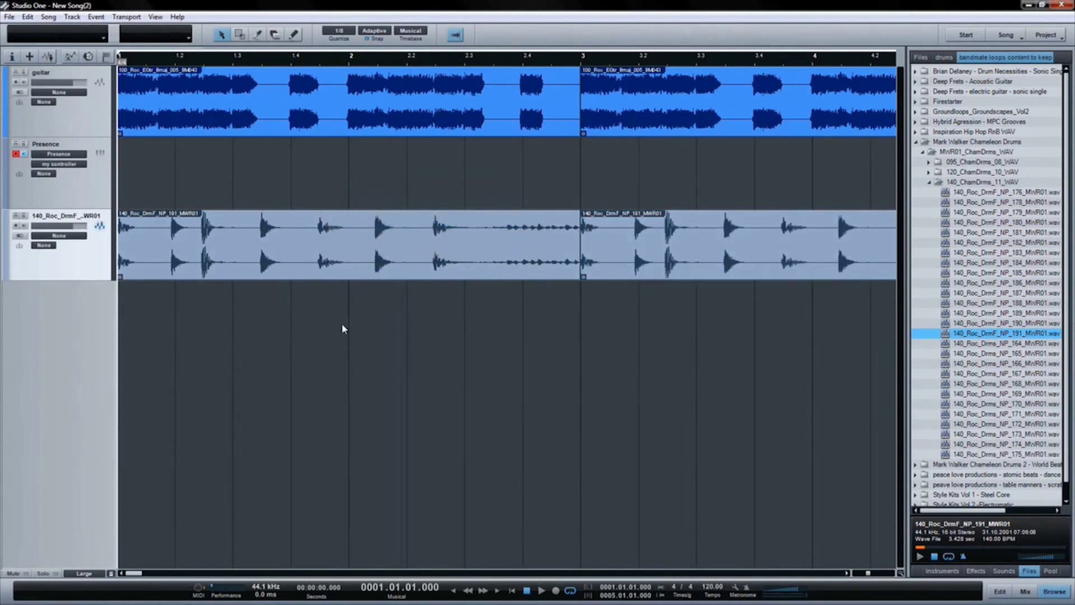
{"action": "key", "text": "shift+f"}
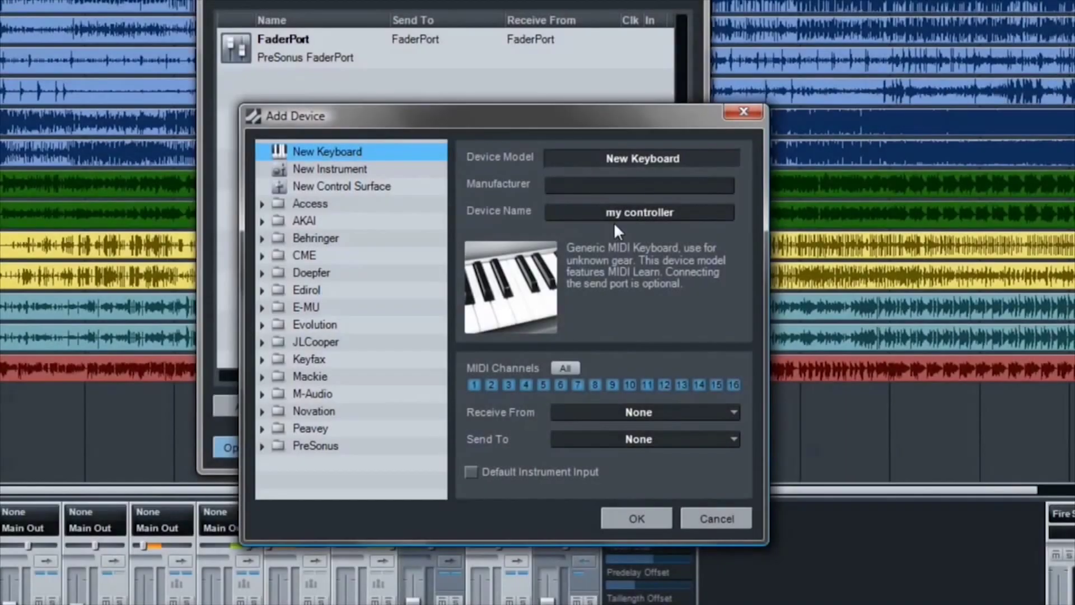
- Set both Receive From and Send To for 'my controller' to Keystation Pro 88
{"action": "left_click", "coordinate": [638, 411]}
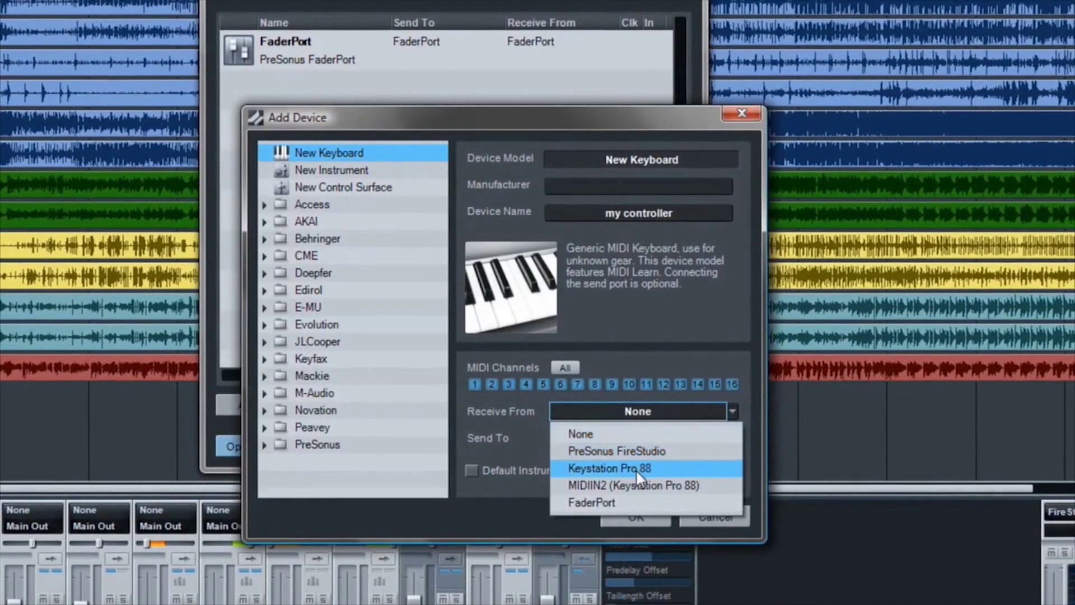
{"action": "left_click", "coordinate": [636, 469]}
{"action": "left_click", "coordinate": [636, 439]}
{"action": "left_click", "coordinate": [633, 486]}
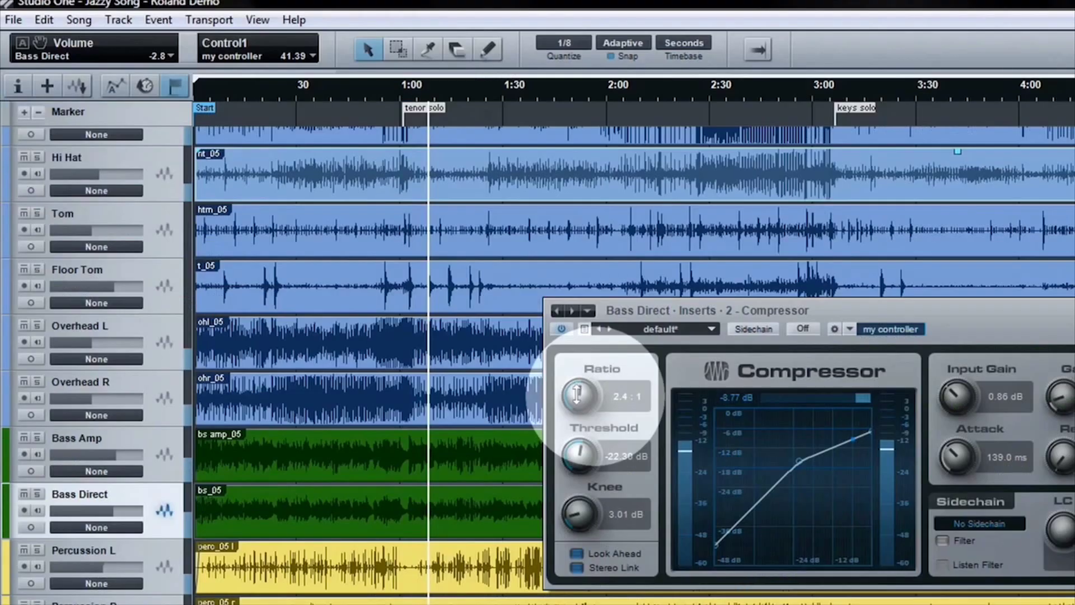
- Lower the Bass Direct Ratio, link it to Control1, and set Threshold to -18.94 dB
{"action": "left_click_drag", "start_coordinate": [573, 382], "coordinate": [576, 403]}
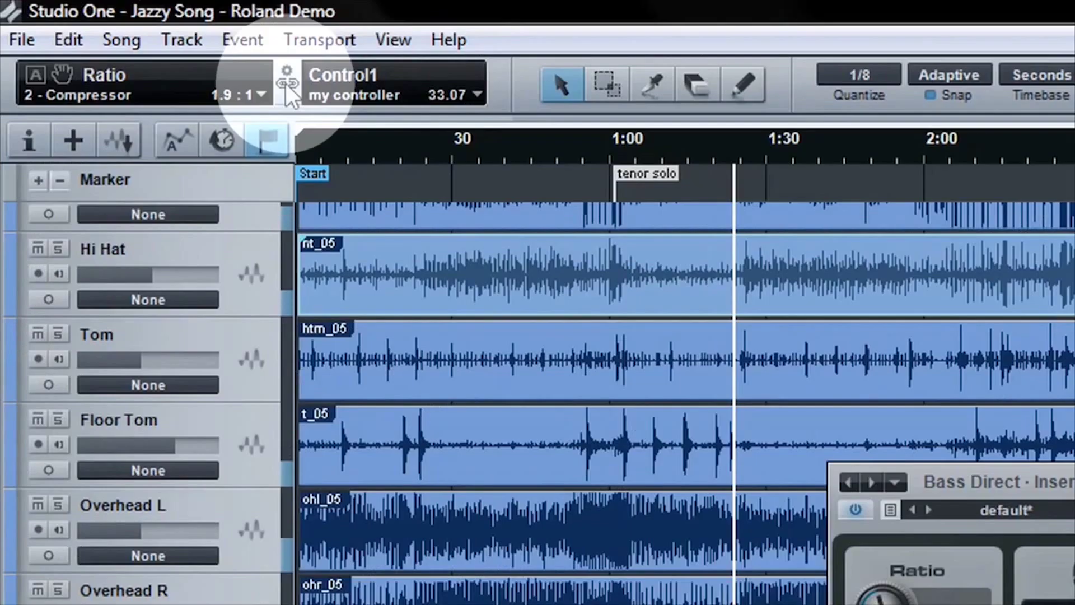
{"action": "left_click", "coordinate": [288, 85]}
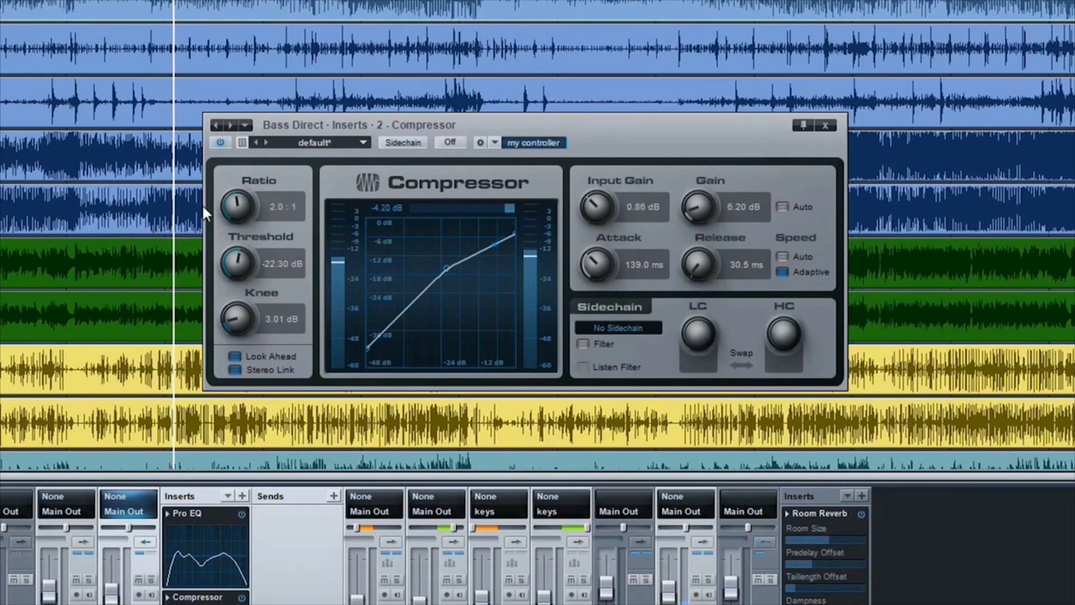
{"action": "left_click_drag", "start_coordinate": [234, 261], "coordinate": [234, 246]}
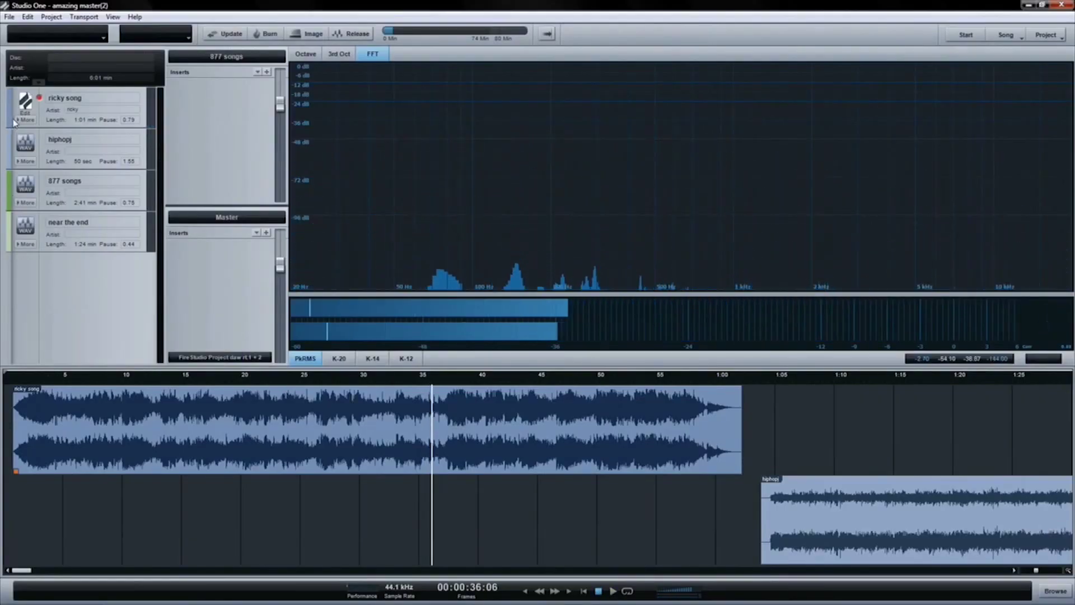
- Open the ricky song for editing from the mastering project and close Song Information
{"action": "right_click", "coordinate": [23, 103]}
{"action": "left_click", "coordinate": [43, 110]}
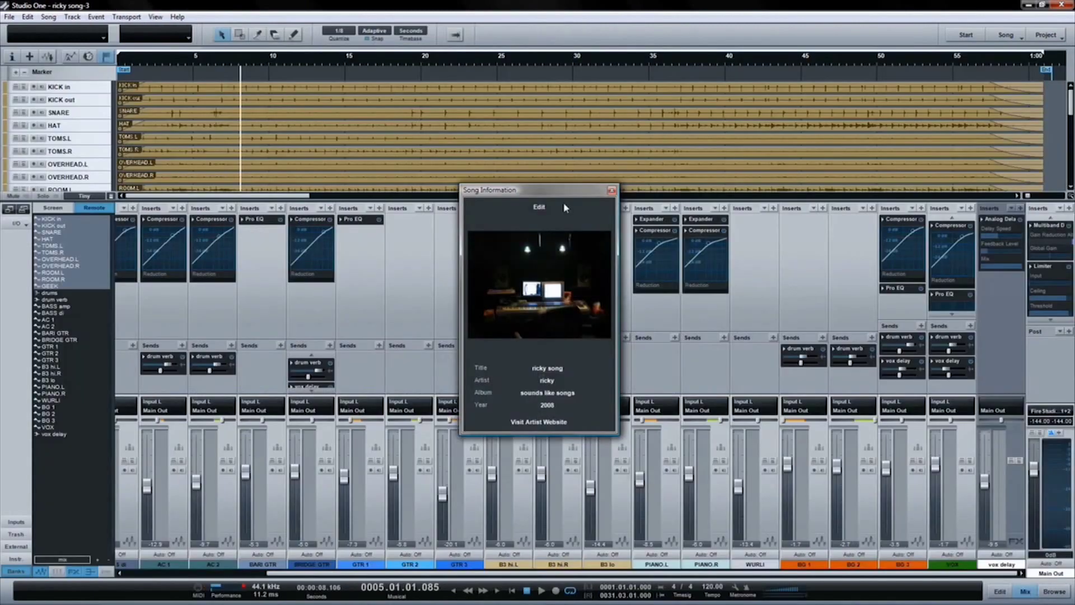
{"action": "left_click", "coordinate": [611, 191]}
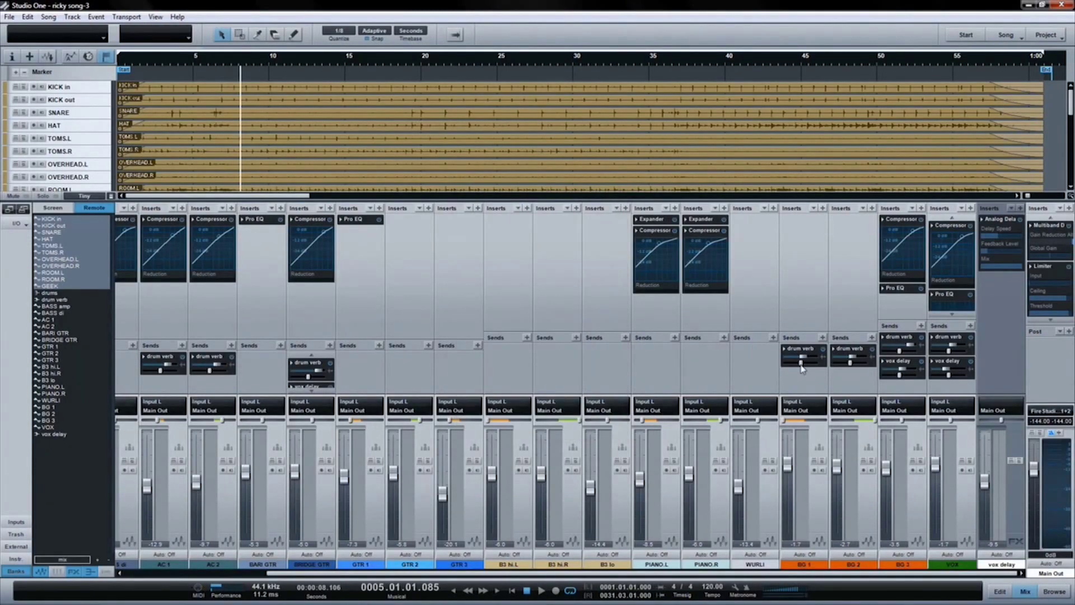
- Add hiphopj.mp3 to the track list, save with Ctrl+S, and show 877 songs' extra details
{"action": "left_click_drag", "start_coordinate": [954, 202], "coordinate": [940, 199]}
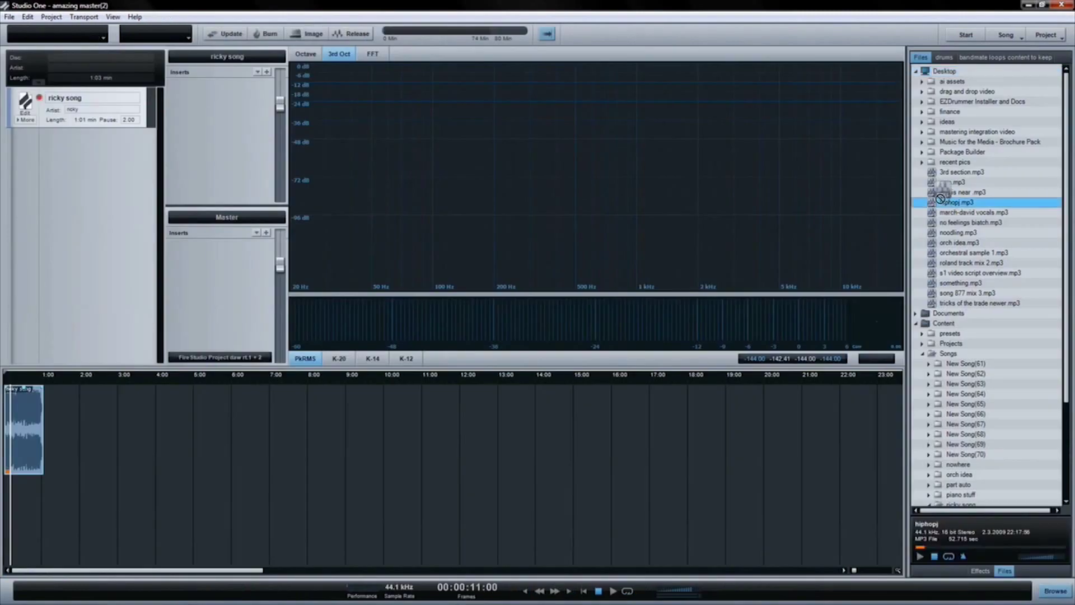
{"action": "left_click_drag", "start_coordinate": [236, 193], "coordinate": [94, 190]}
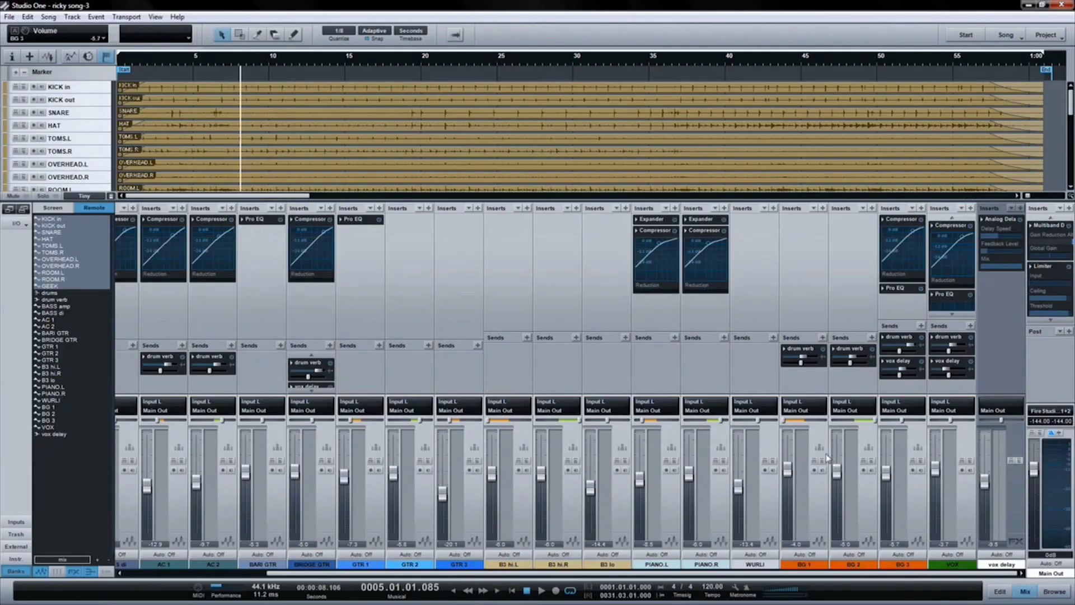
{"action": "key", "text": "ctrl+s"}
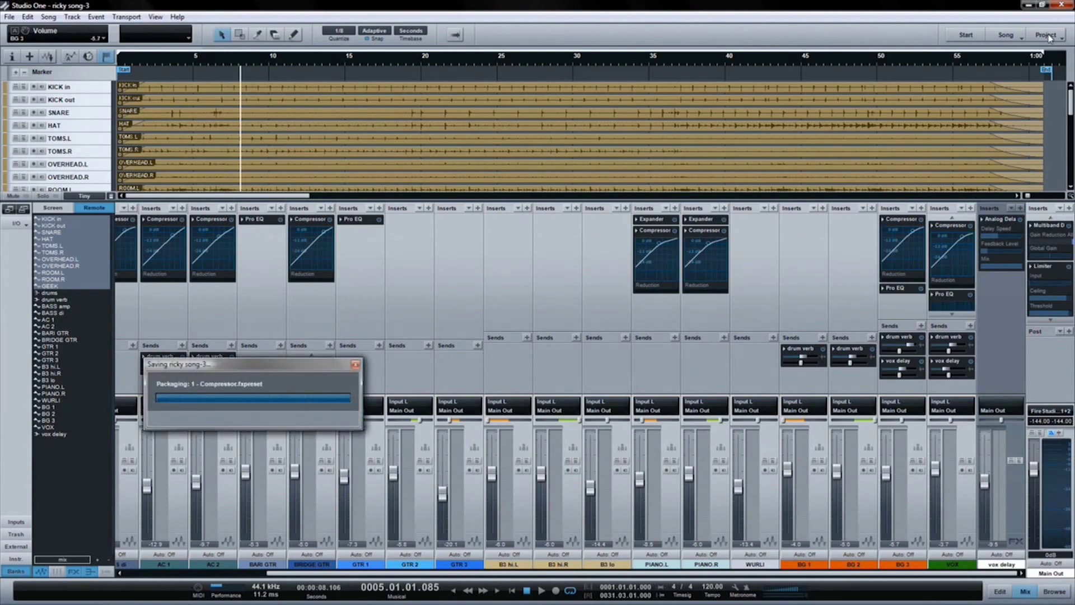
{"action": "left_click", "coordinate": [1046, 35]}
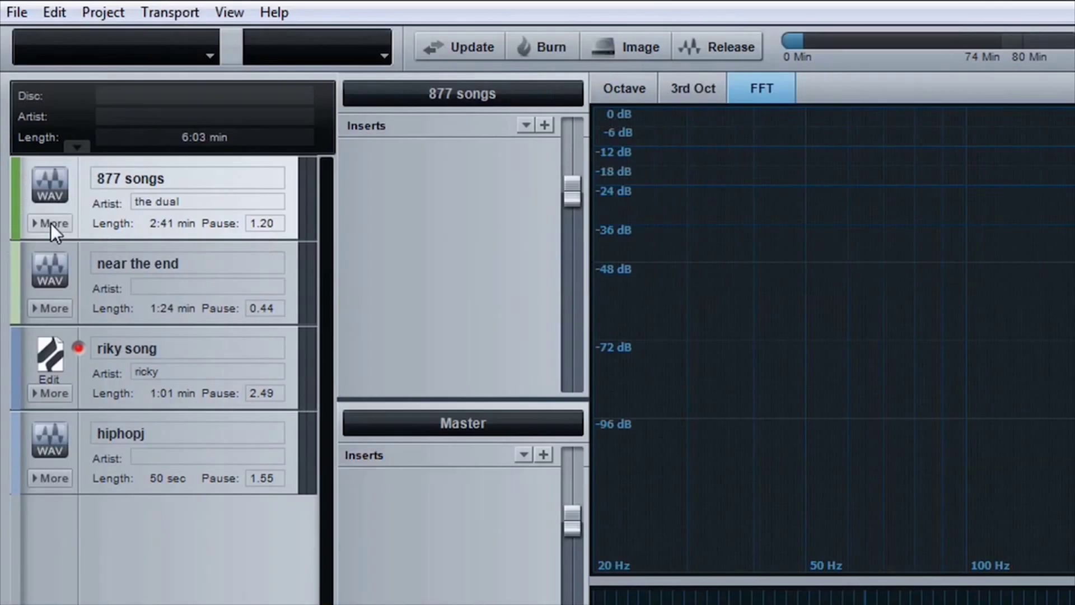
{"action": "left_click", "coordinate": [25, 119]}
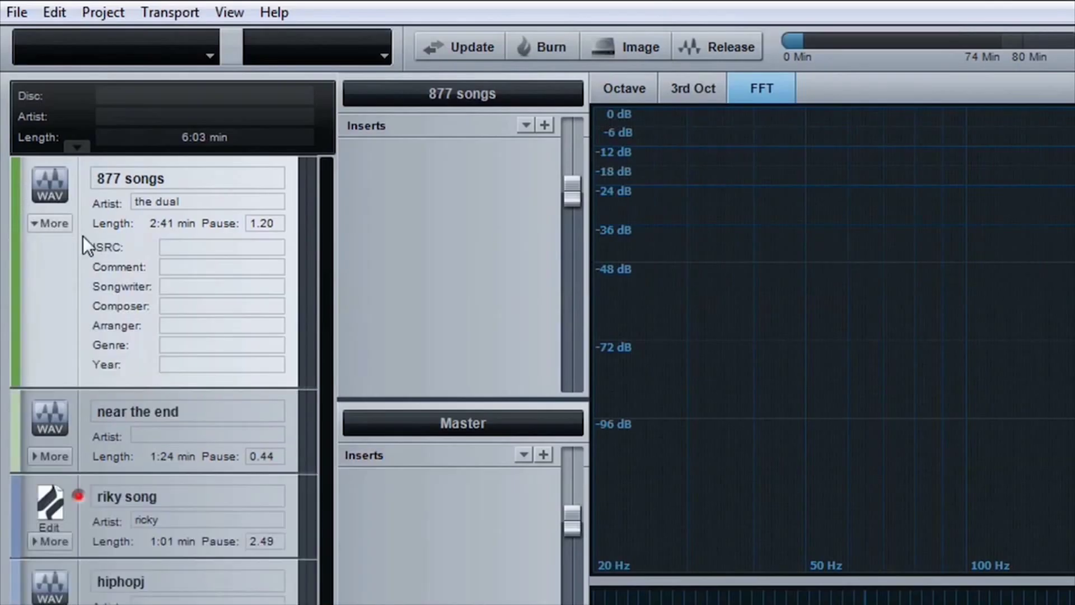
- Enter the songwriter's and composer's names for 877 songs, then start Burn to CD
{"action": "left_click", "coordinate": [189, 287]}
{"action": "key", "text": "Return"}
{"action": "key", "text": "Tab"}
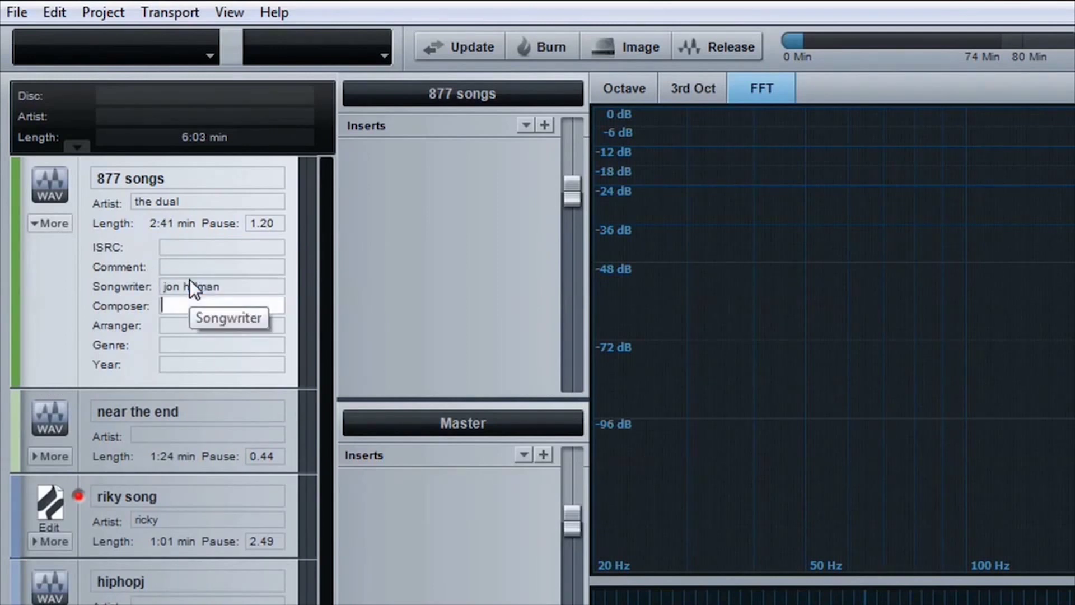
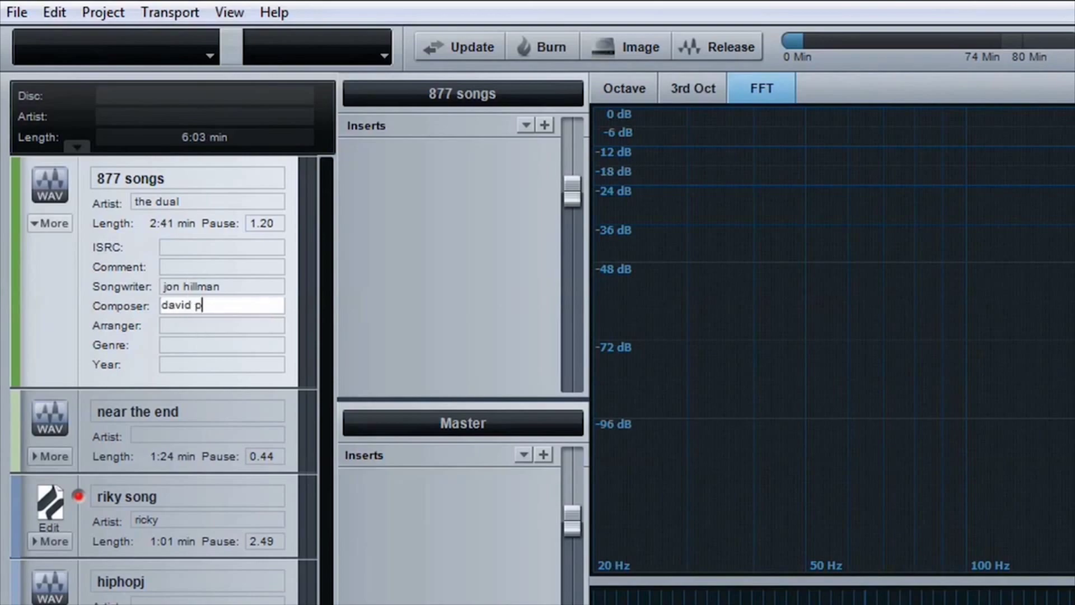
{"action": "key", "text": "Tab"}
{"action": "key", "text": "Tab"}
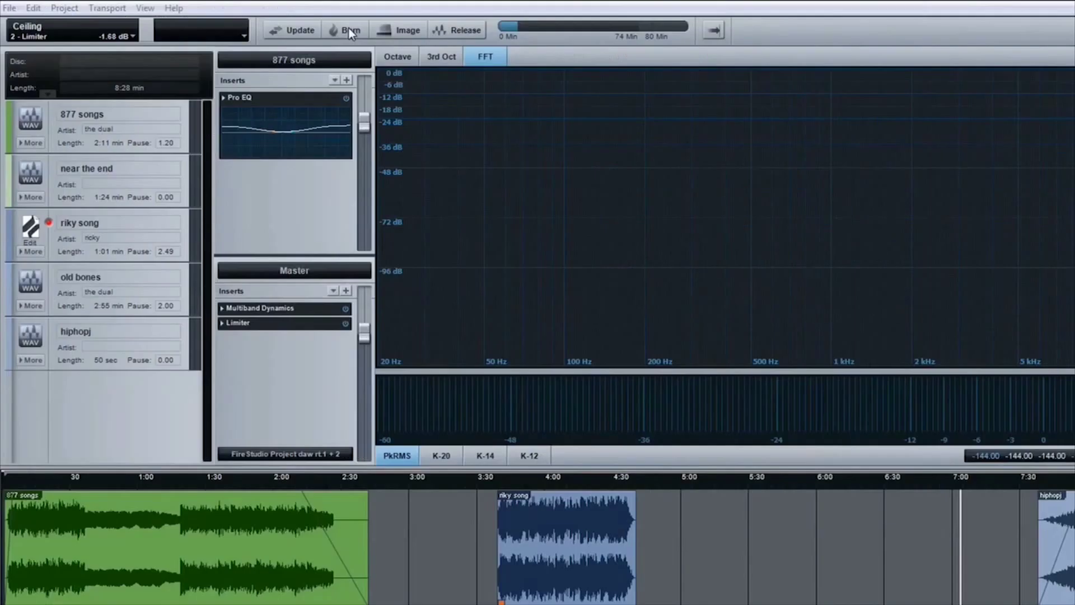
{"action": "left_click", "coordinate": [349, 28]}
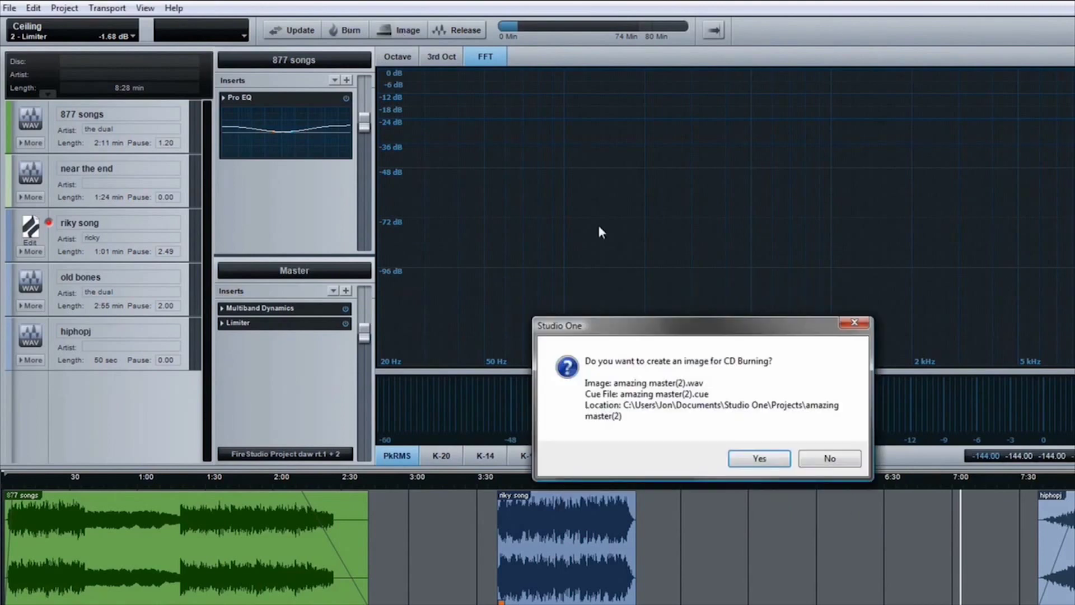
- Confirm the CD image, choose the 192 kB/s MP3 release bitrate, and drag the drum loop into New Song(2)
{"action": "left_click", "coordinate": [760, 459]}
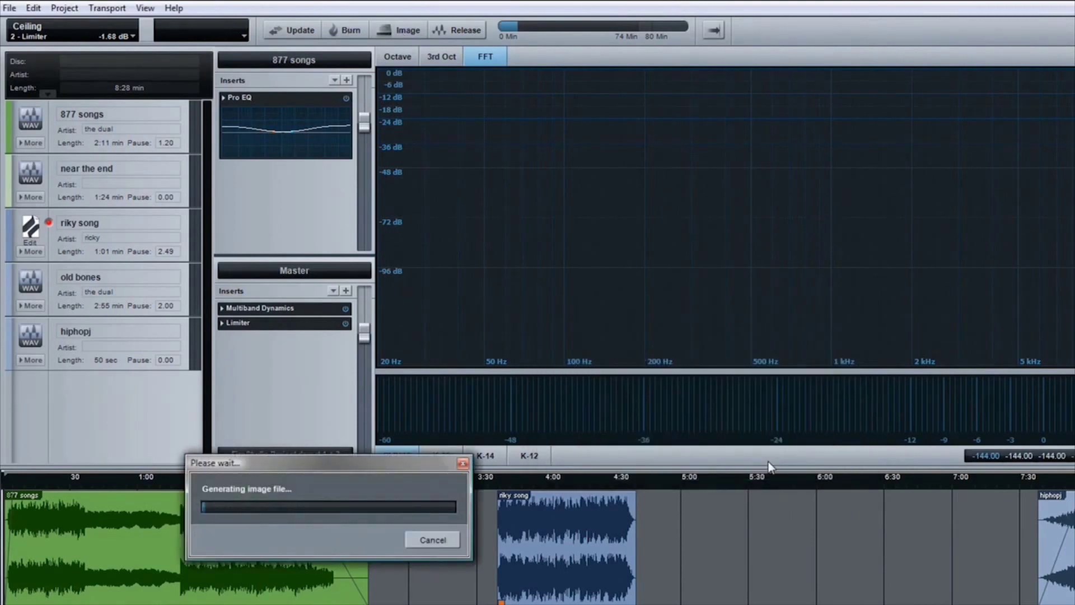
{"action": "left_click", "coordinate": [464, 30]}
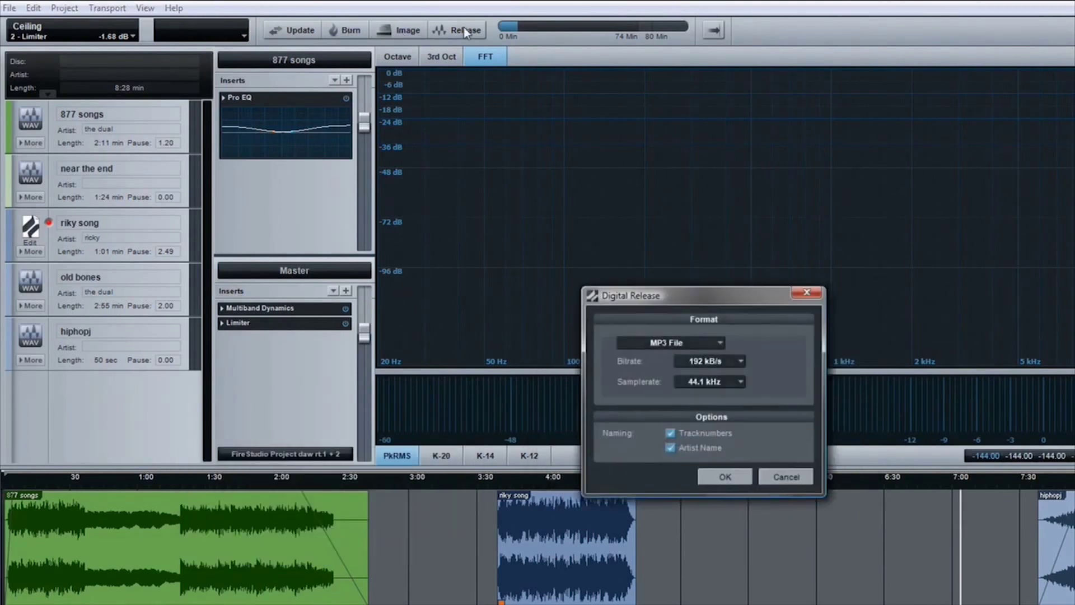
{"action": "left_click", "coordinate": [728, 363]}
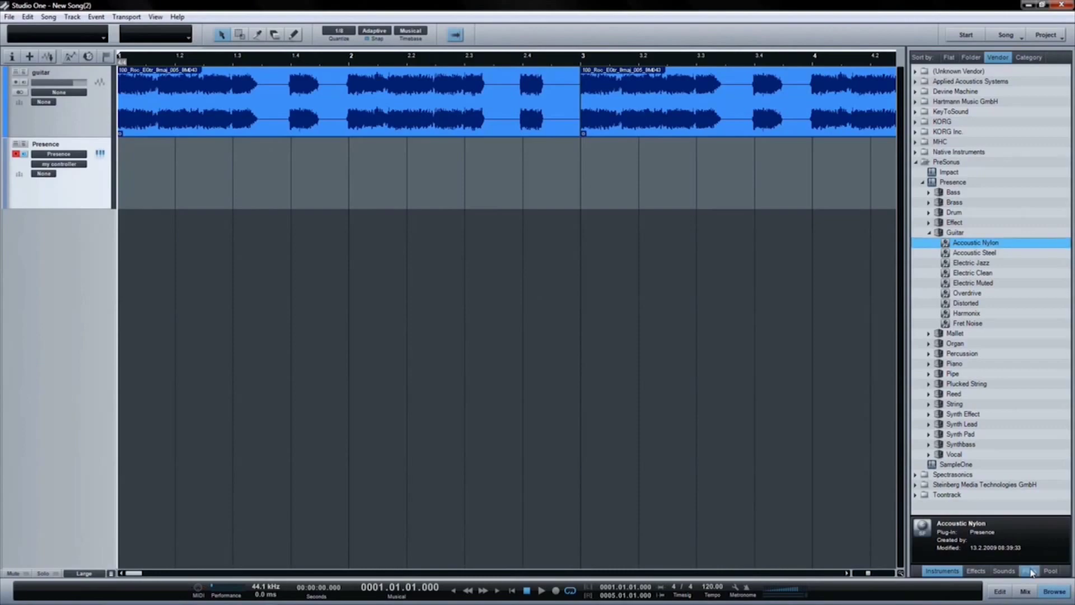
{"action": "left_click", "coordinate": [1030, 571]}
{"action": "left_click_drag", "start_coordinate": [970, 335], "coordinate": [252, 297]}
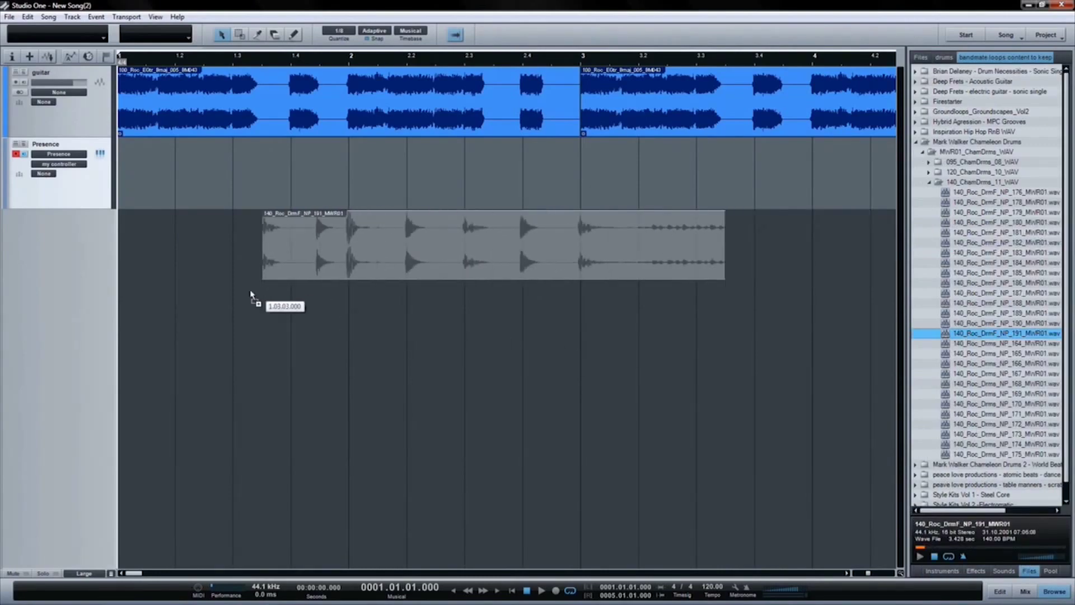